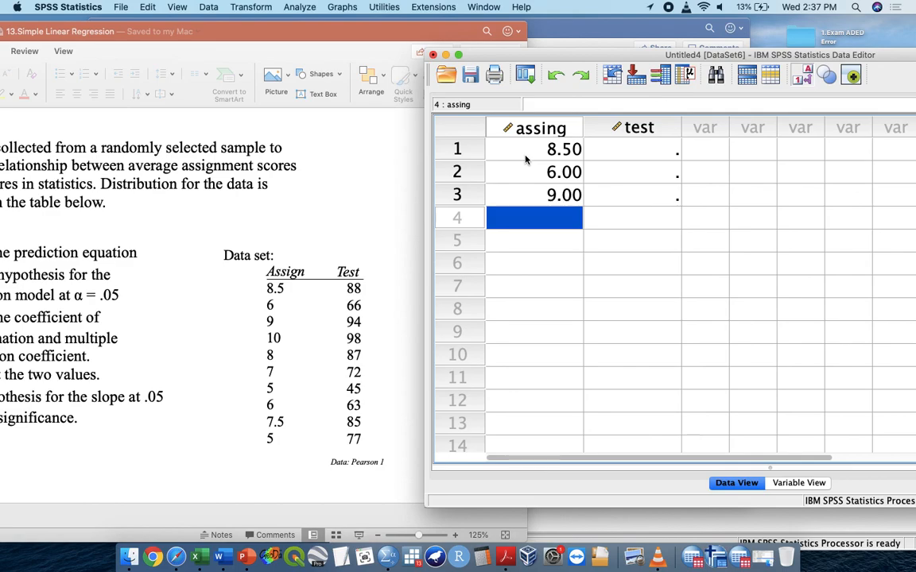
# - Enter the values 10, 8, 7 and 5 in rows 4 to 7 of the assing column
pyautogui.write('10')
pyautogui.press('Return')
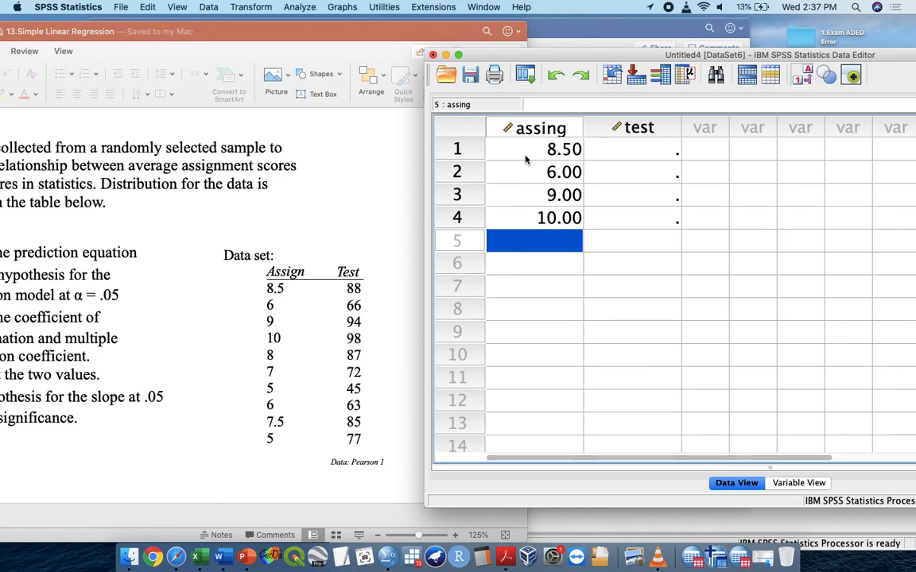
pyautogui.write('8')
pyautogui.press('Return')
pyautogui.write('7')
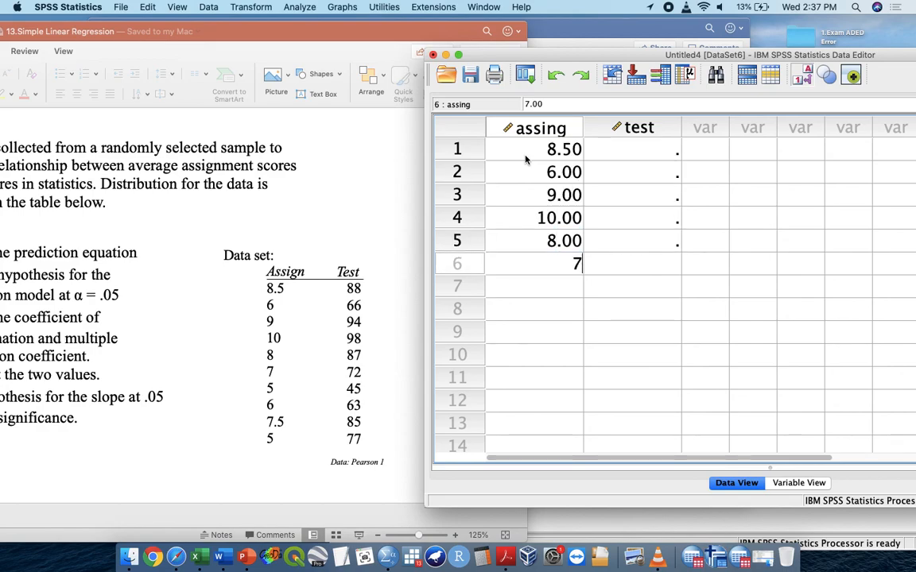
pyautogui.press('Return')
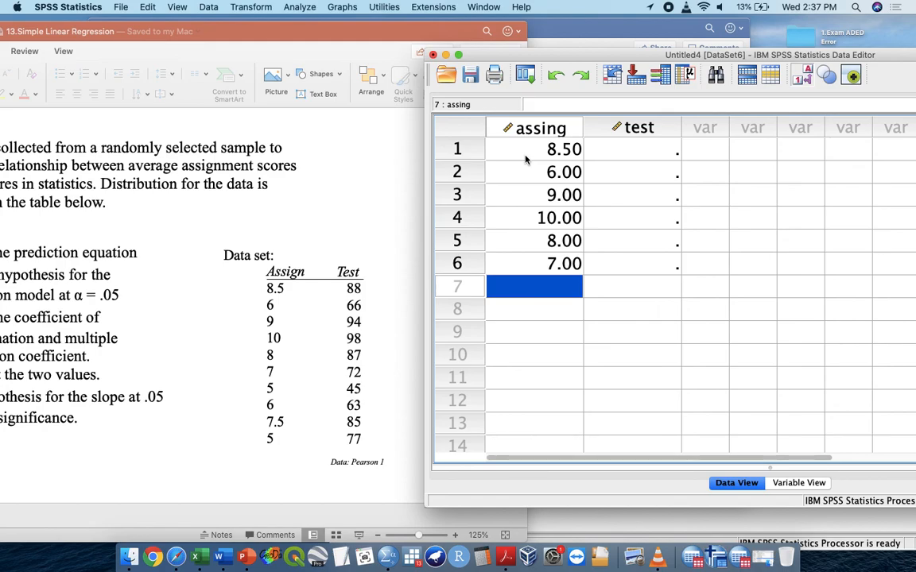
pyautogui.write('6')
pyautogui.press('BackSpace')
pyautogui.write('5')
pyautogui.press('Return')
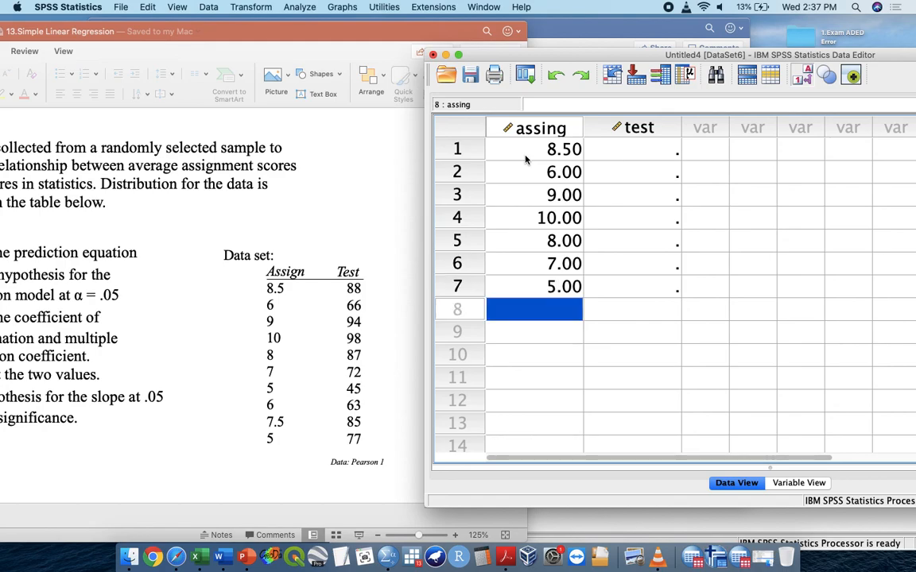
# - Complete the assing column with 6, 7.5 and 5 in rows 8 to 10
pyautogui.write('6')
pyautogui.press('Return')
pyautogui.write('7.5')
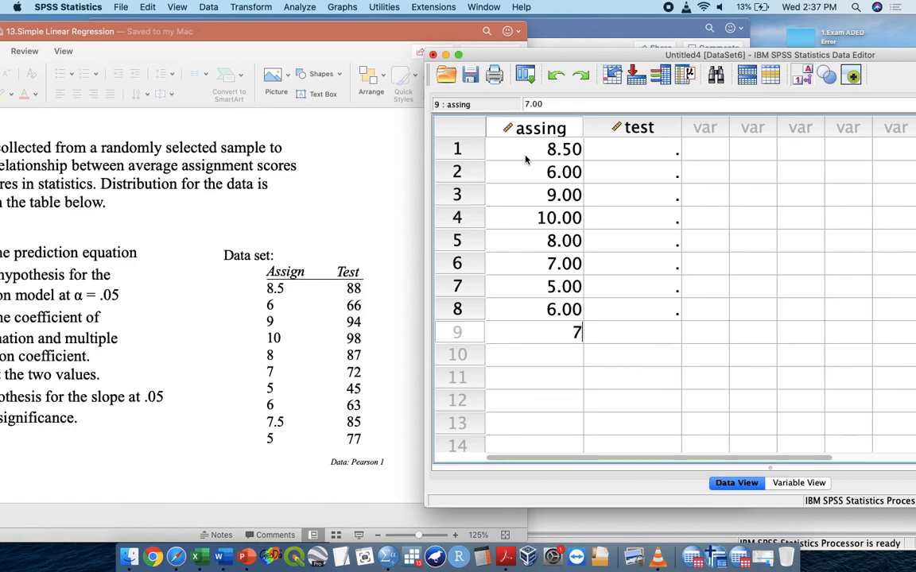
pyautogui.press('Return')
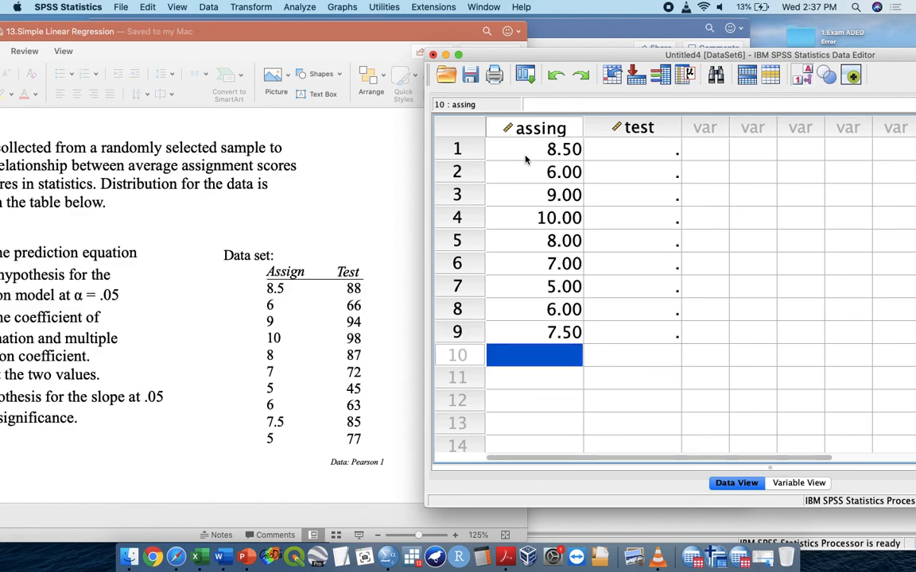
pyautogui.write('5')
pyautogui.press('Return')
# - Enter the test scores 88, 66 and 94 in rows 1 to 3 of the test column
pyautogui.press('Right')
pyautogui.press('Up')
pyautogui.press('Up')
pyautogui.press('Up')
pyautogui.press('Up')
pyautogui.press('Up')
pyautogui.press('Up')
pyautogui.press('Up')
pyautogui.press('Up')
pyautogui.press('Up')
pyautogui.press('Up')
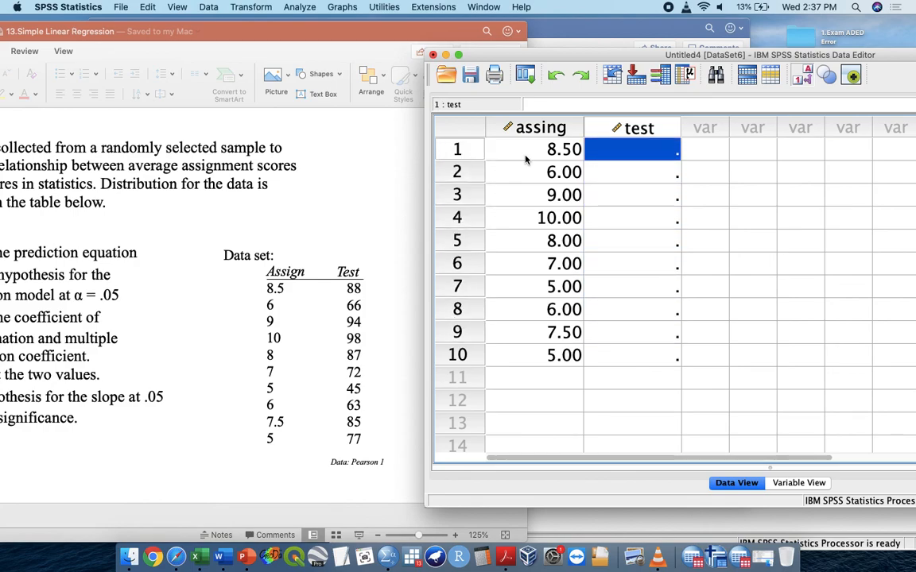
pyautogui.write('88')
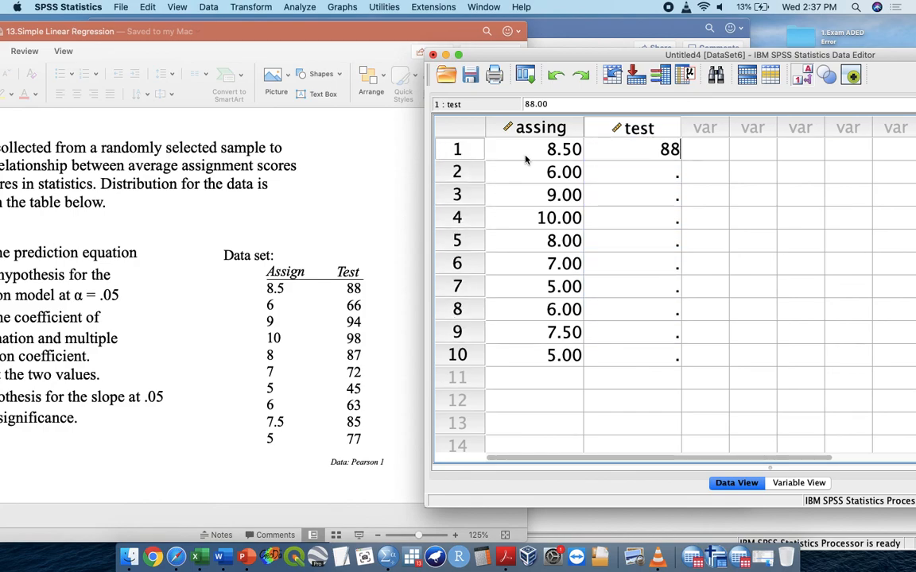
pyautogui.press('Return')
pyautogui.write('66')
pyautogui.press('Return')
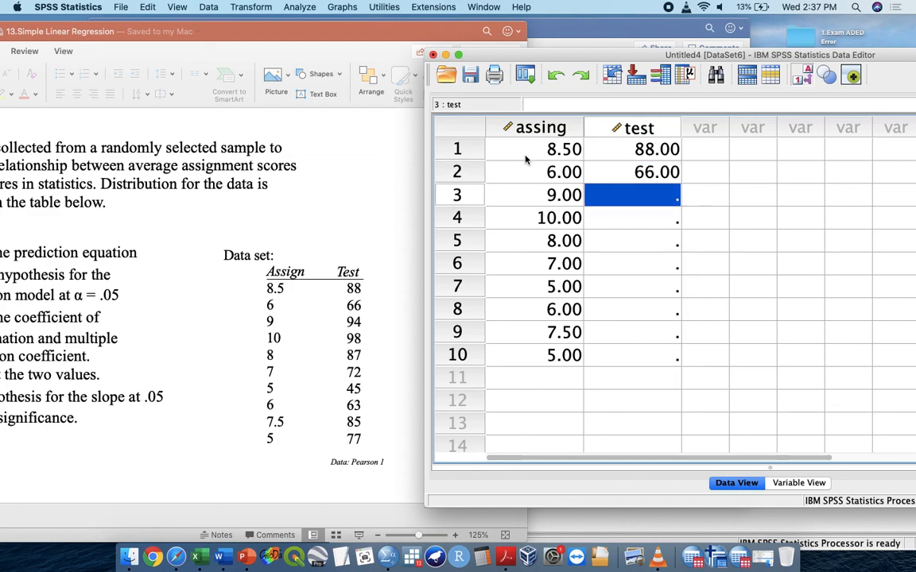
pyautogui.write('94')
pyautogui.press('Return')
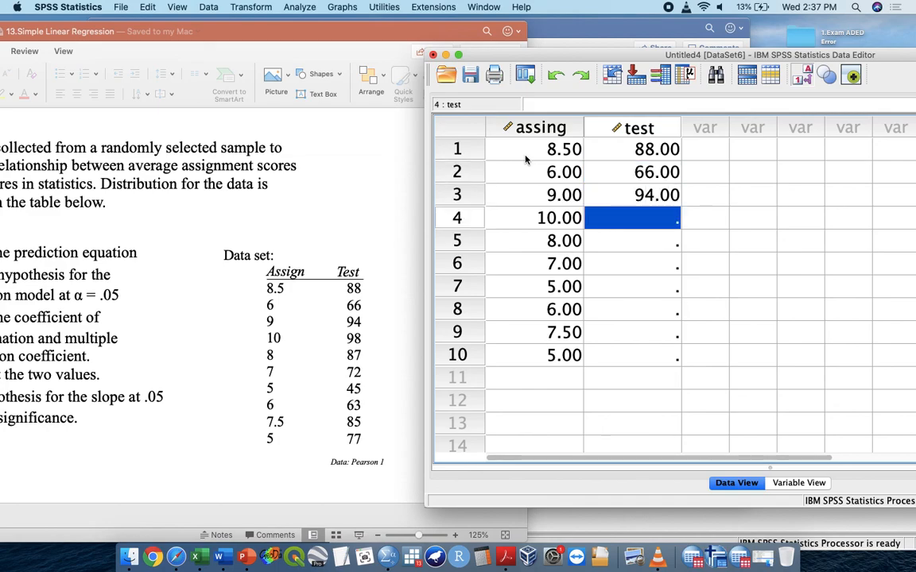
# - Enter the test scores 98, 87, 72 and 45 in rows 4 to 7 of the test column
pyautogui.write('98')
pyautogui.press('Return')
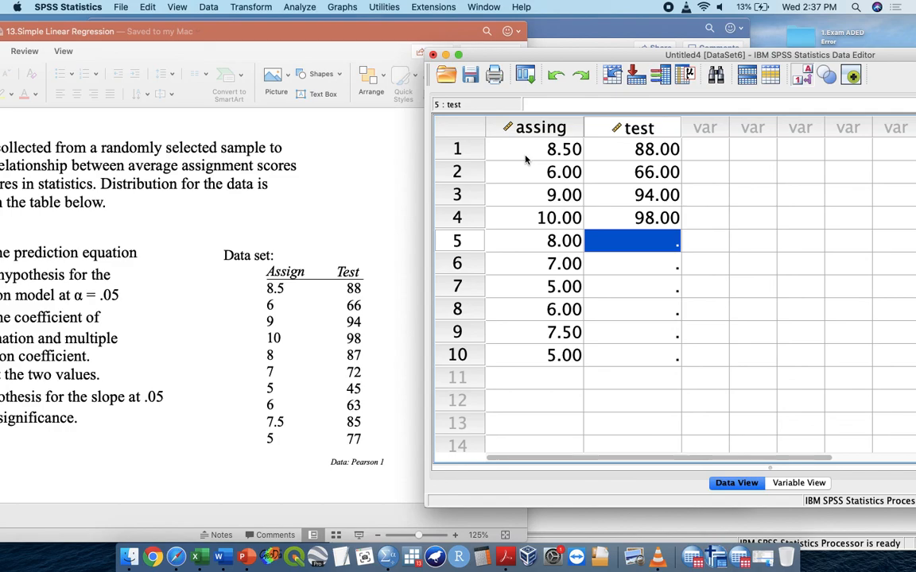
pyautogui.write('87')
pyautogui.press('Return')
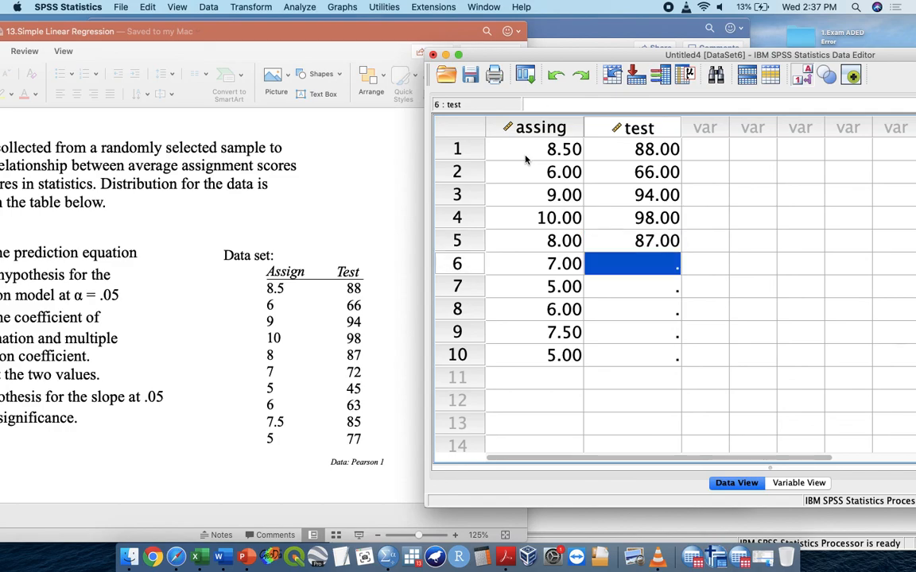
pyautogui.write('72')
pyautogui.press('Return')
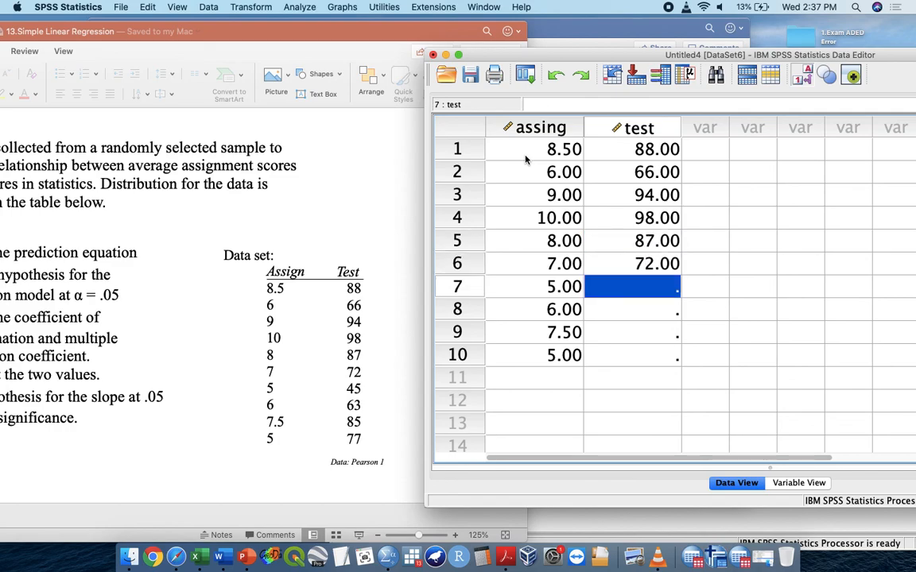
pyautogui.write('45')
pyautogui.press('Return')
# - Enter 45, 63 and 85 in rows 8 to 10 of the test column
pyautogui.write('45')
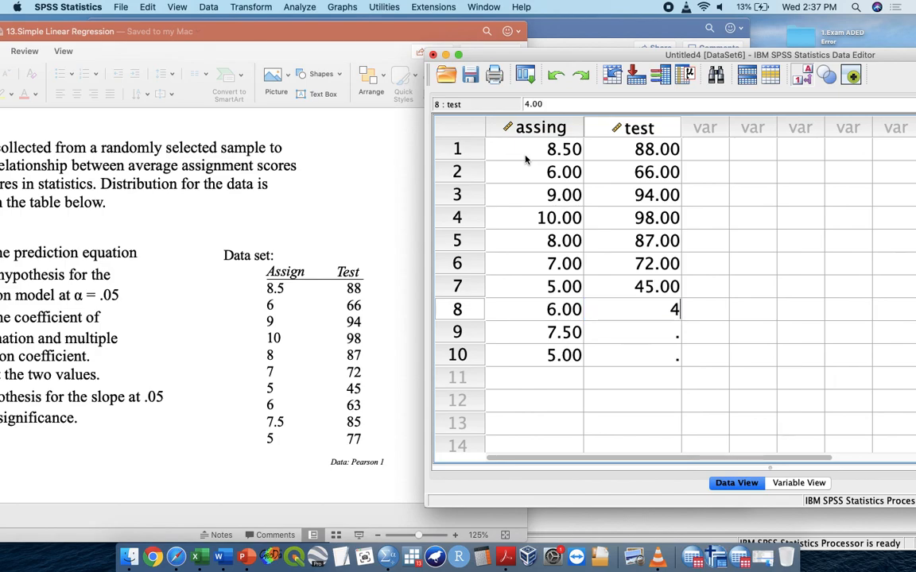
pyautogui.press('Return')
pyautogui.write('63')
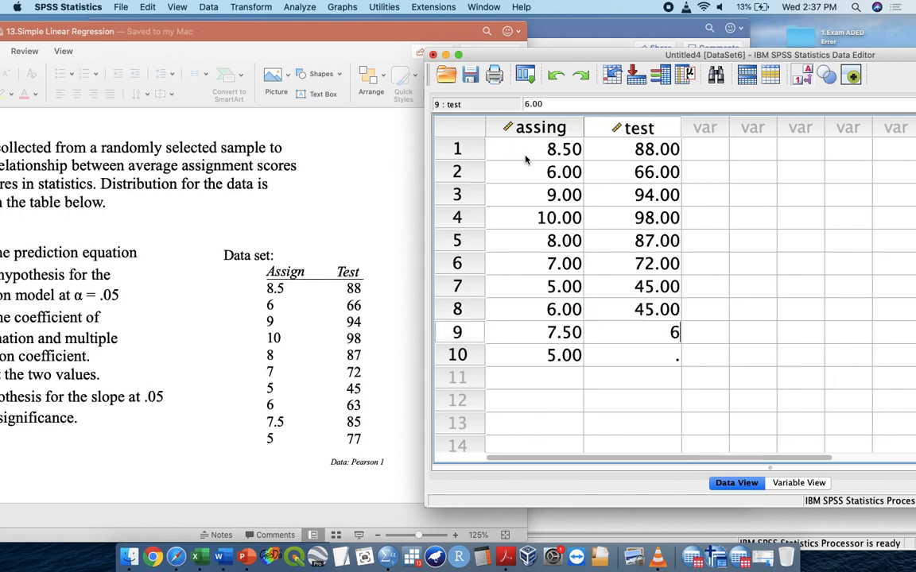
pyautogui.press('Return')
pyautogui.write('85')
pyautogui.press('Return')
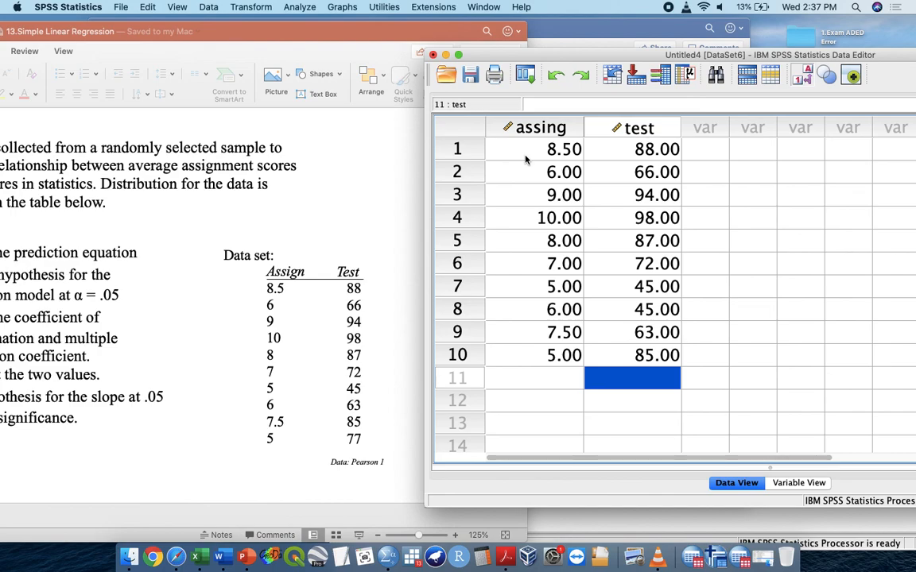
# - Correct rows 8 to 10 of the test column to 63, 85 and 77
pyautogui.press('Up')
pyautogui.press('Up')
pyautogui.press('Up')
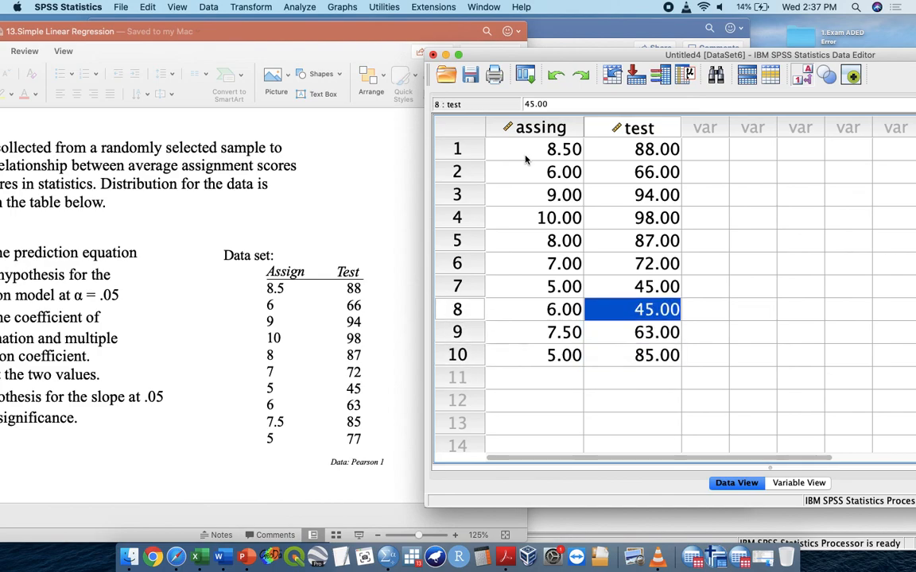
pyautogui.write('63')
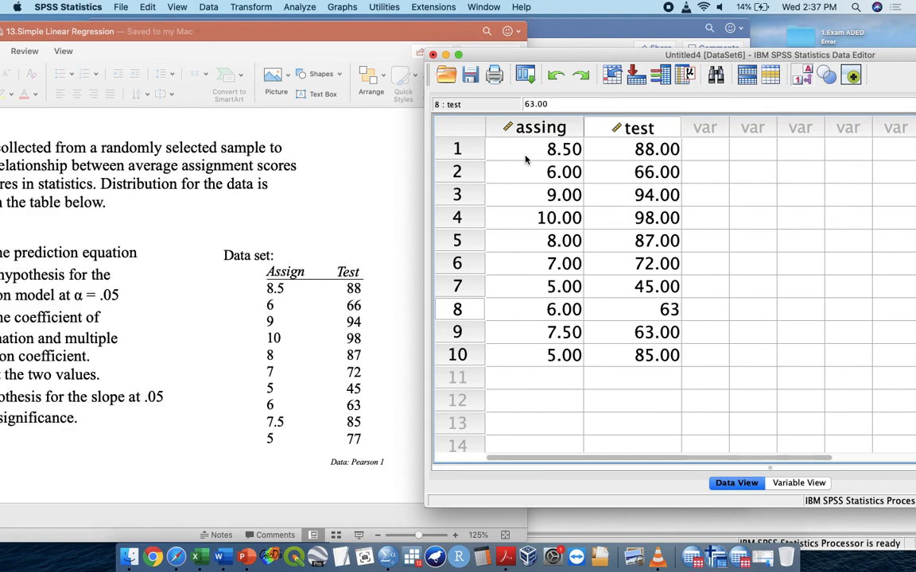
pyautogui.press('Return')
pyautogui.write('85')
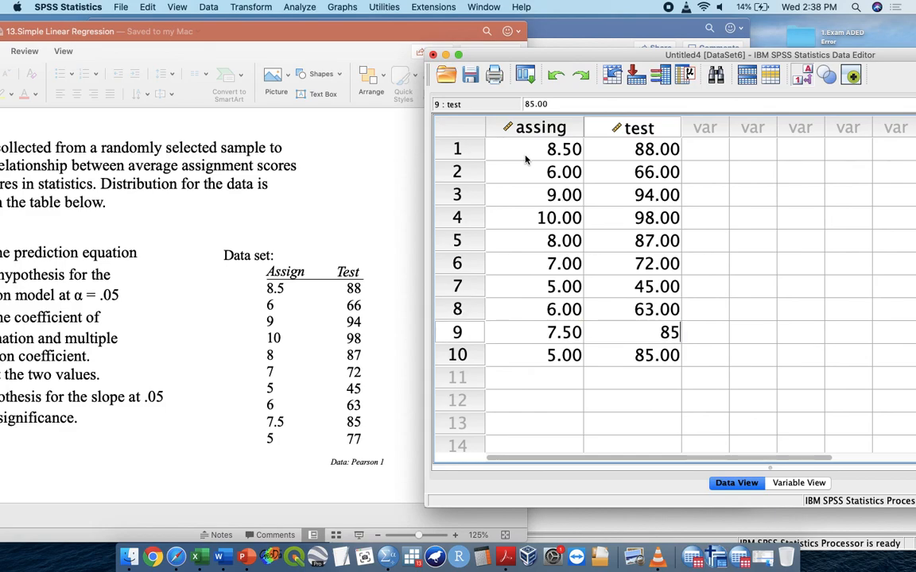
pyautogui.press('Return')
pyautogui.write('77')
pyautogui.press('Return')
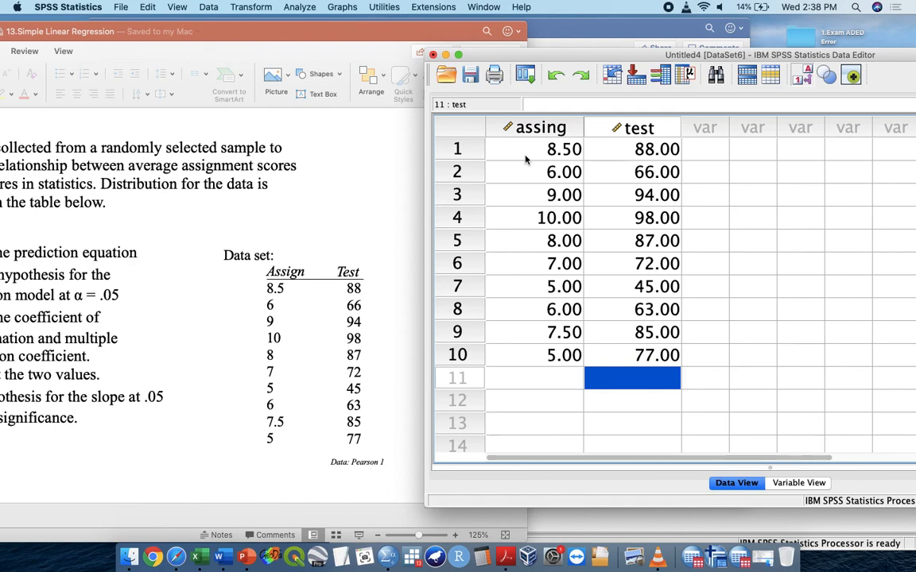
# - Set up a linear regression with test as the dependent variable and assing as the independent variable
pyautogui.moveTo(590, 57); pyautogui.dragTo(381, 29)
pyautogui.click(300, 7)
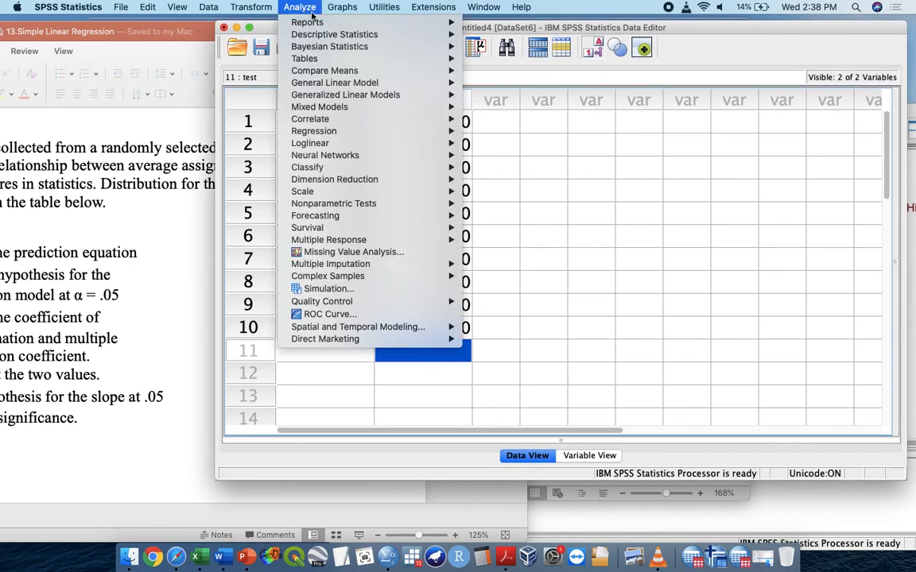
pyautogui.moveTo(409, 131)
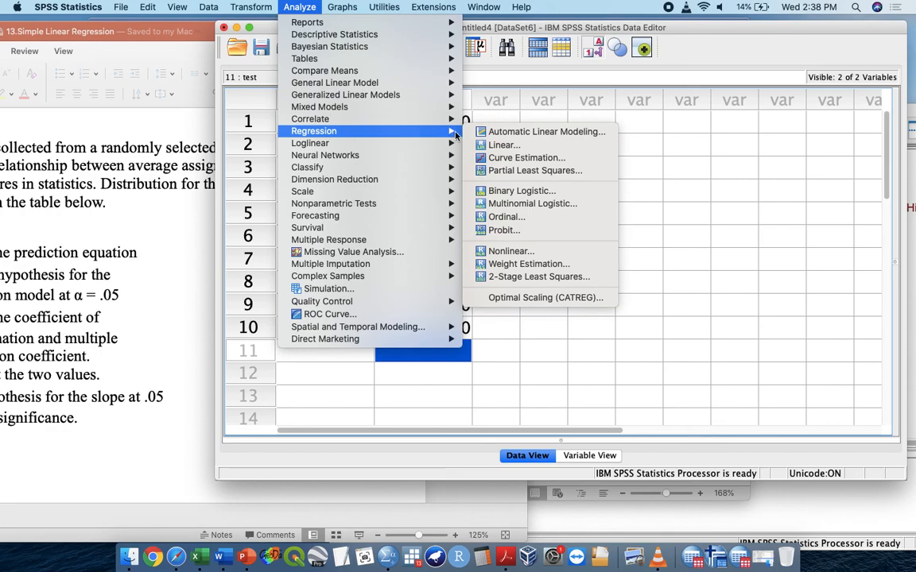
pyautogui.click(504, 146)
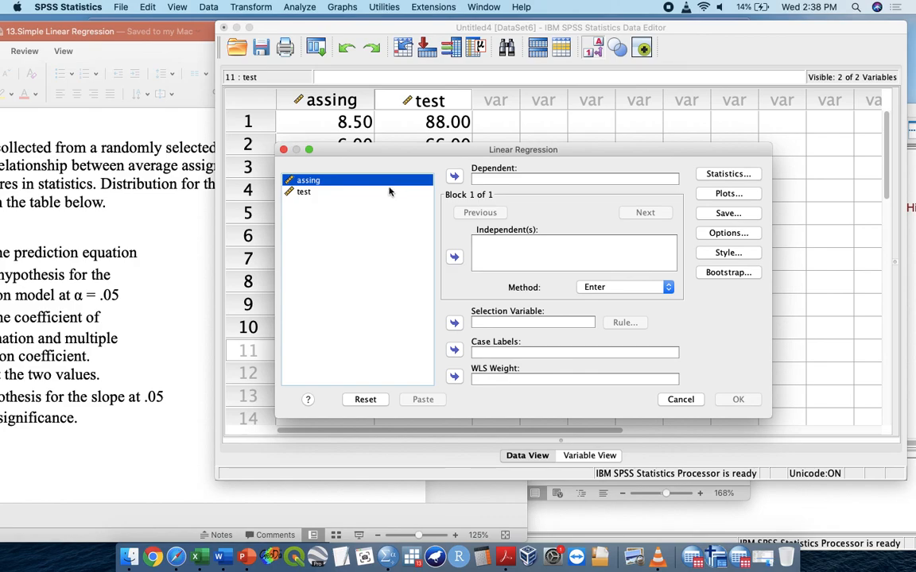
pyautogui.click(390, 192)
pyautogui.click(455, 177)
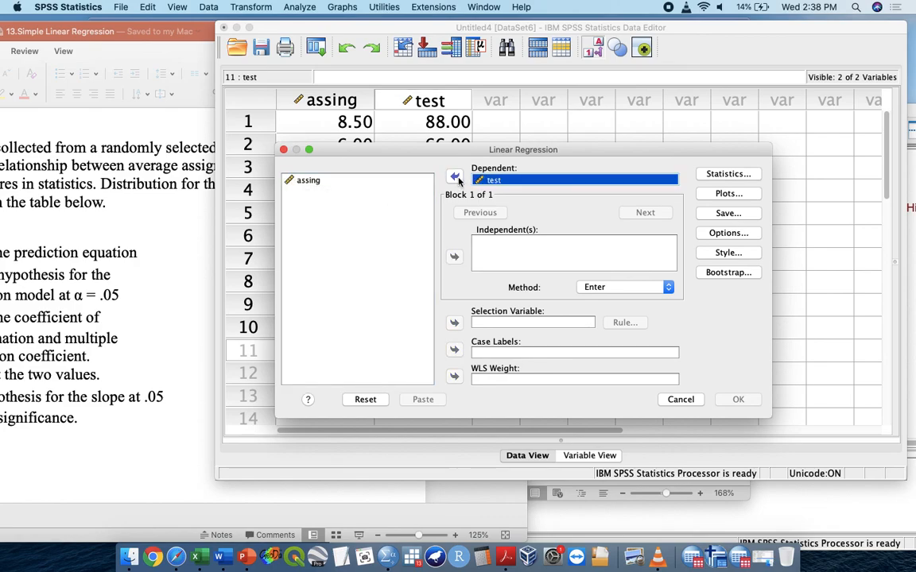
pyautogui.click(380, 180)
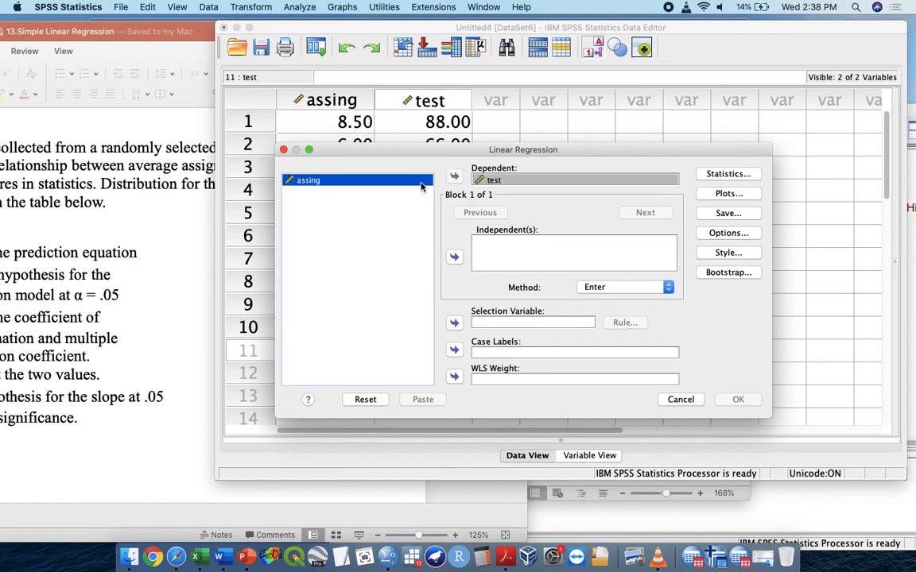
pyautogui.click(455, 257)
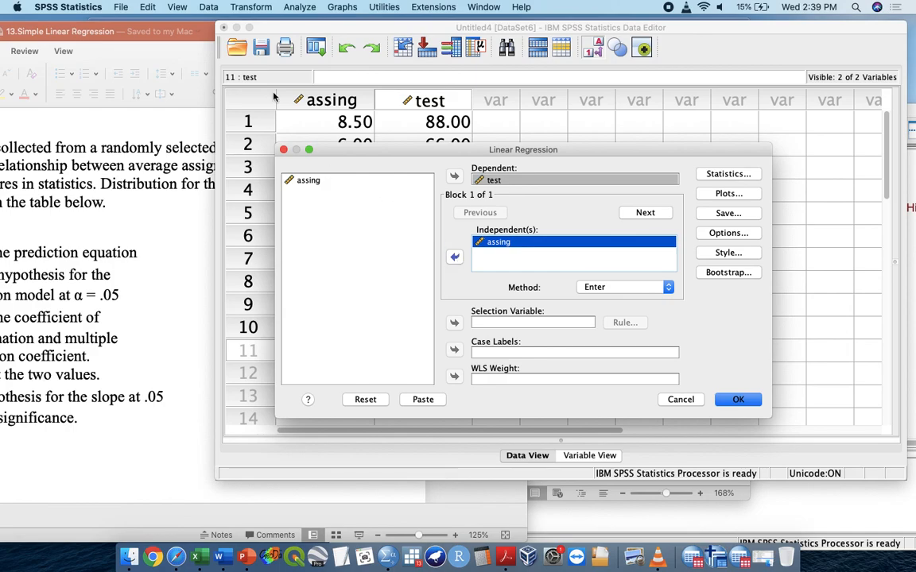
# - Bring the exercise questions on the PowerPoint slide fully into view, and run the linear regression in SPSS
pyautogui.moveTo(128, 30); pyautogui.dragTo(256, 12)
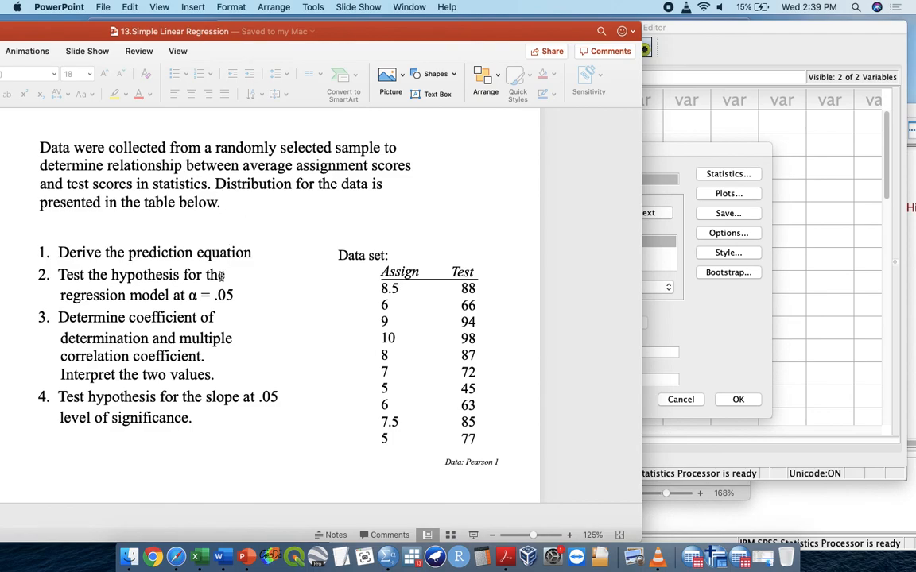
pyautogui.click(706, 302)
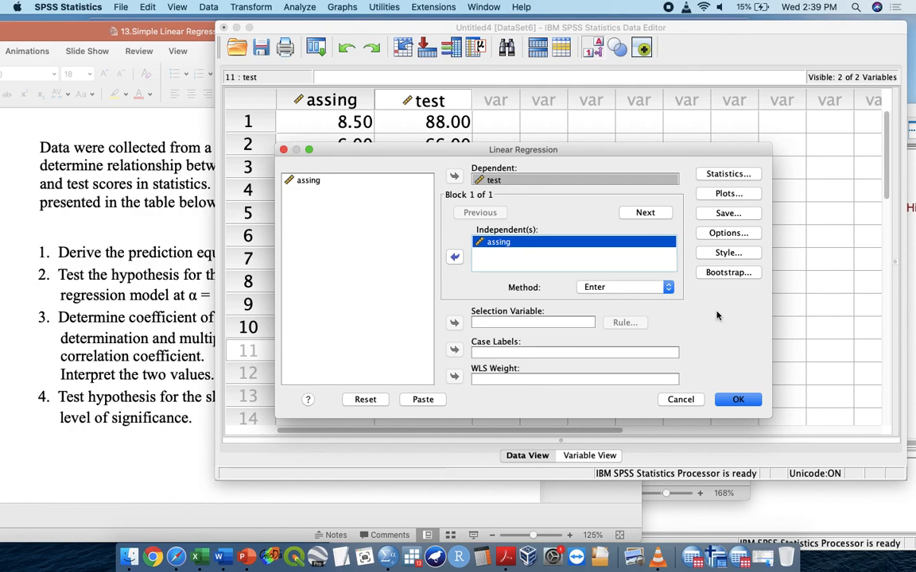
pyautogui.click(738, 400)
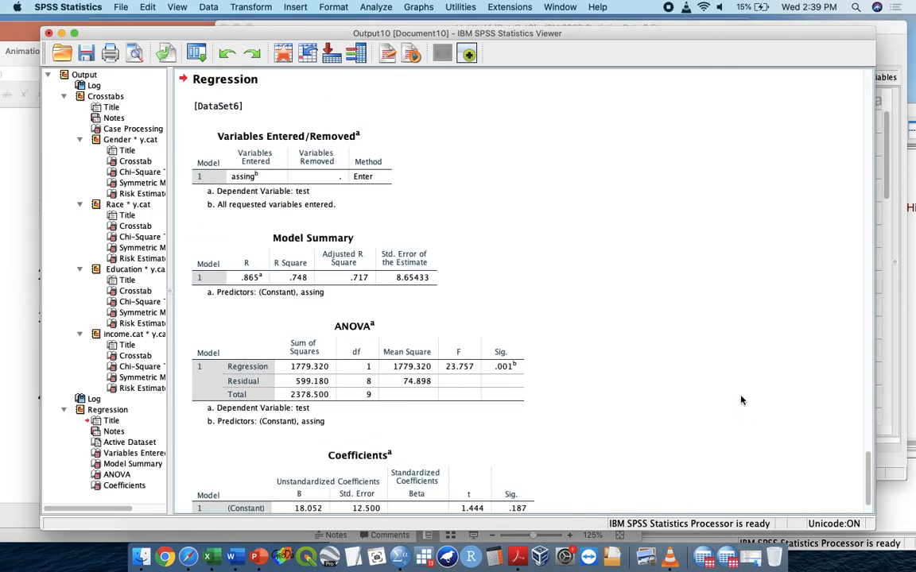
# - Look through the output document and close it to clear the earlier Crosstabs and regression results
pyautogui.scroll(15, 664, 308)
pyautogui.scroll(-15, 445, 238)
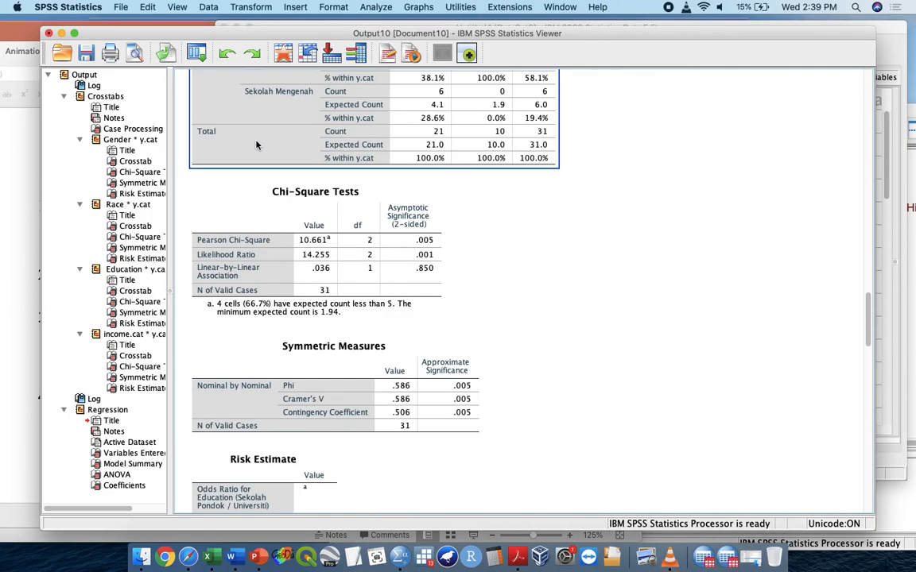
pyautogui.click(48, 33)
pyautogui.click(564, 307)
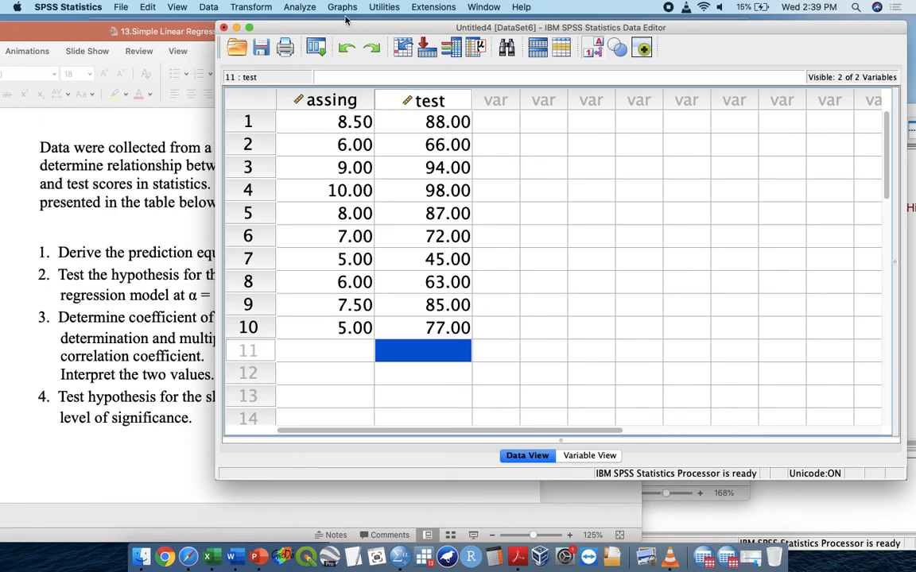
# - Reopen the Linear Regression setup and reset all of its settings
pyautogui.click(286, 10)
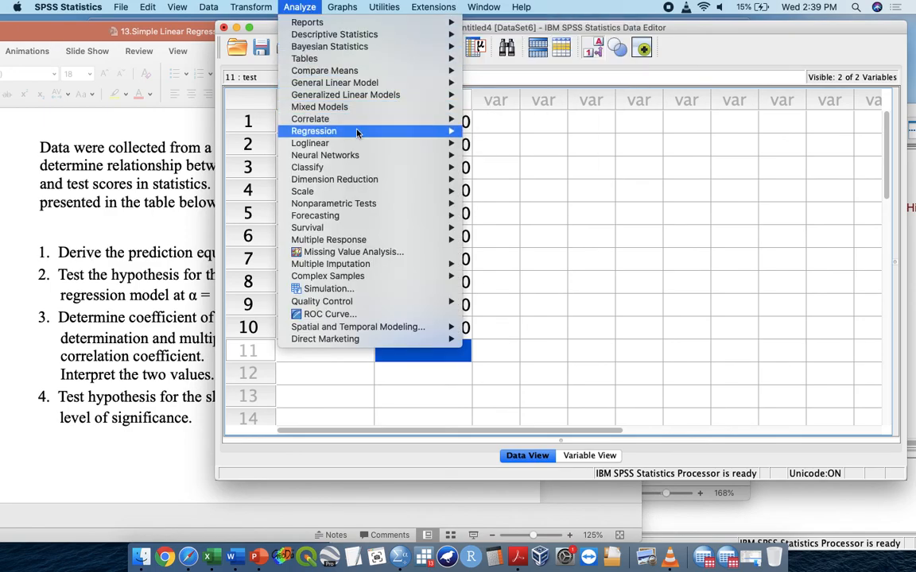
pyautogui.moveTo(359, 131)
pyautogui.click(496, 145)
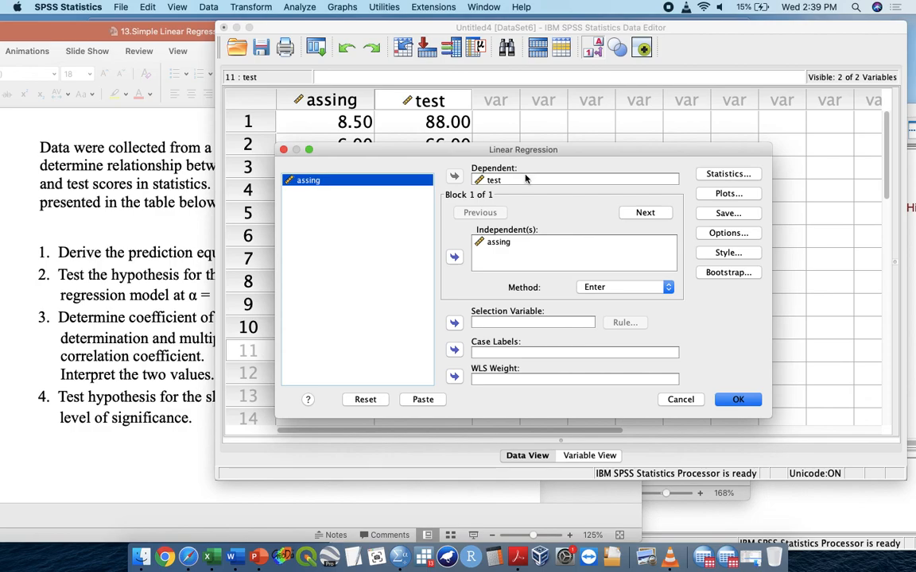
pyautogui.click(372, 399)
# - Assign test as the dependent variable and assing as the independent variable of the linear regression
pyautogui.click(374, 193)
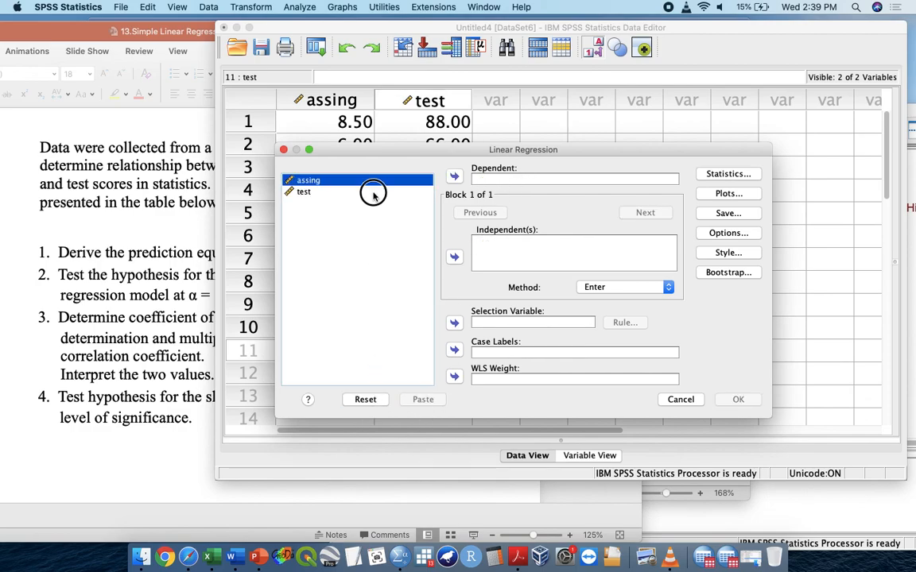
pyautogui.click(380, 184)
pyautogui.click(387, 192)
pyautogui.click(453, 176)
pyautogui.click(400, 183)
pyautogui.click(453, 257)
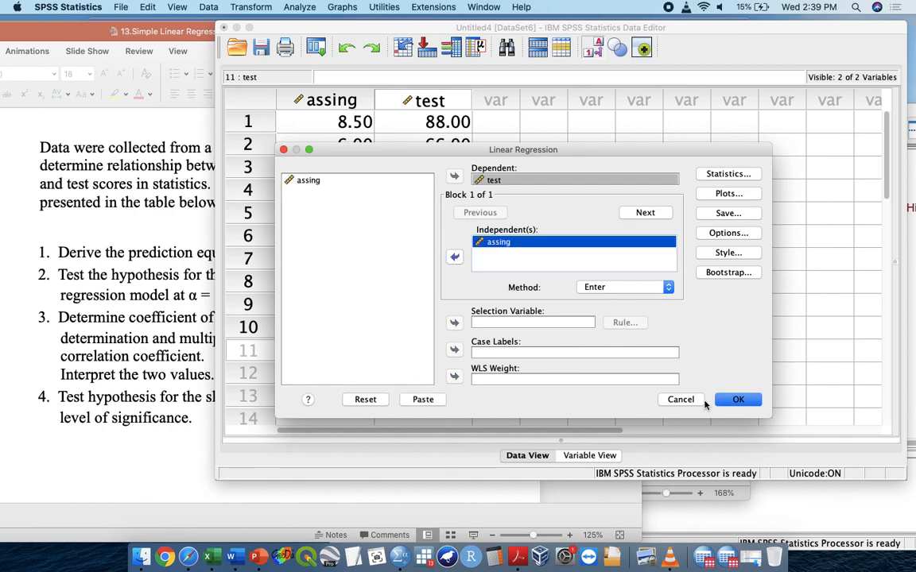
# - Run the linear regression with test as dependent and assing as independent, and look through the resulting output
pyautogui.click(737, 401)
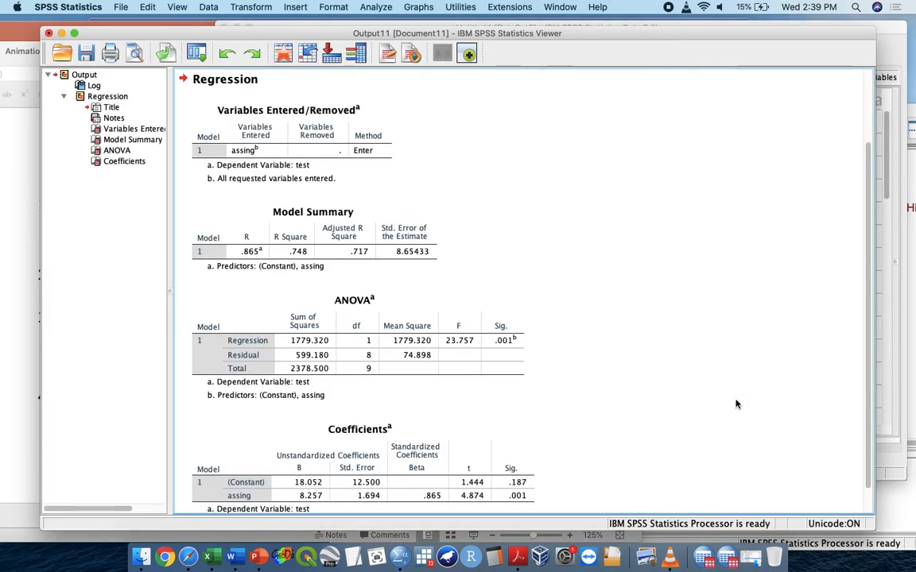
pyautogui.scroll(-3, 681, 303)
pyautogui.scroll(10, 681, 302)
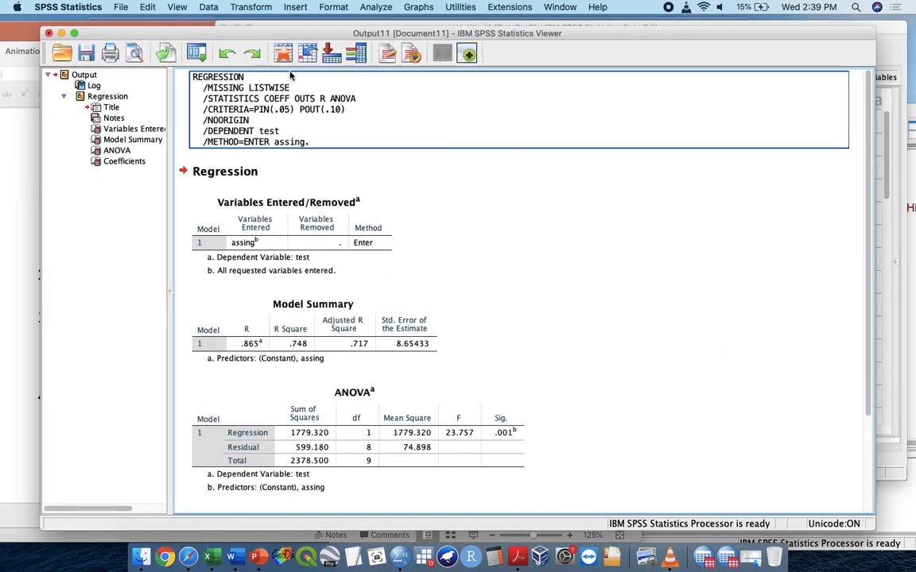
# - Export all of the regression output as an HTML file to OUTPUT.htm on the Desktop, replacing the existing file
pyautogui.click(121, 8)
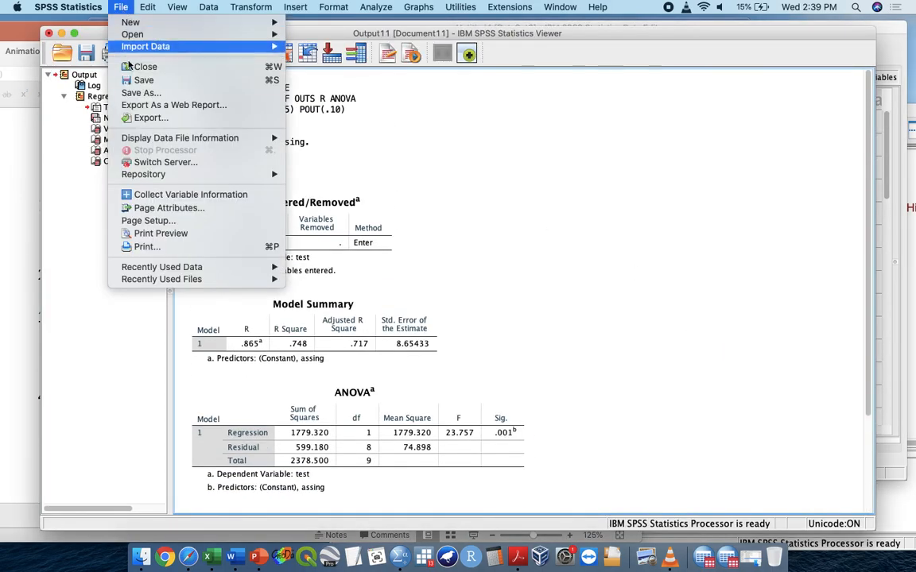
pyautogui.click(151, 117)
pyautogui.click(670, 475)
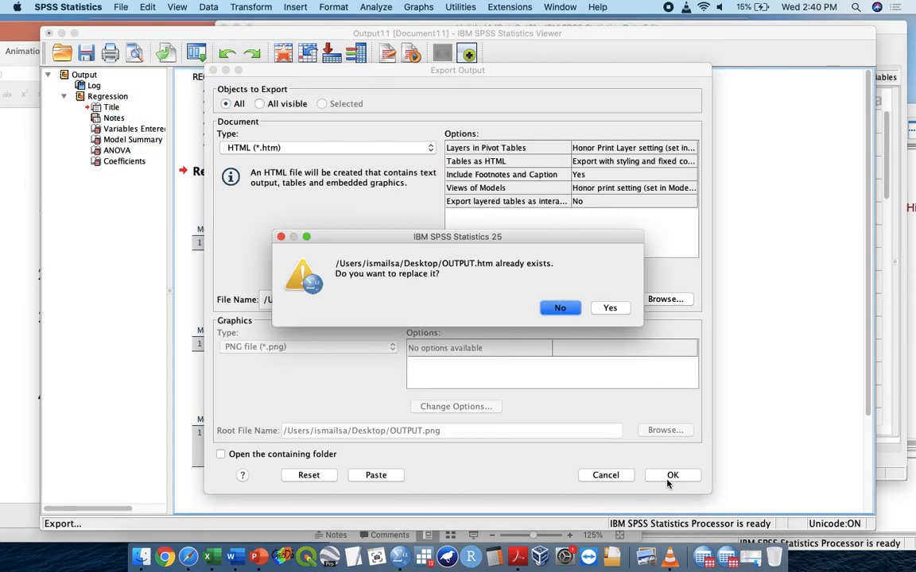
pyautogui.click(610, 308)
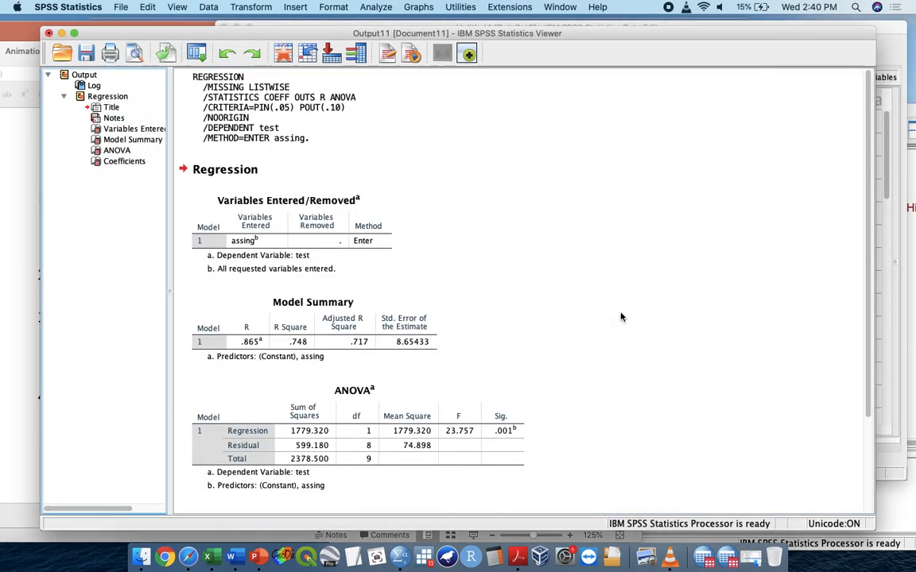
# - Switch to Finder and open the exported OUTPUT.htm from the Desktop folder in the browser
pyautogui.click(140, 557)
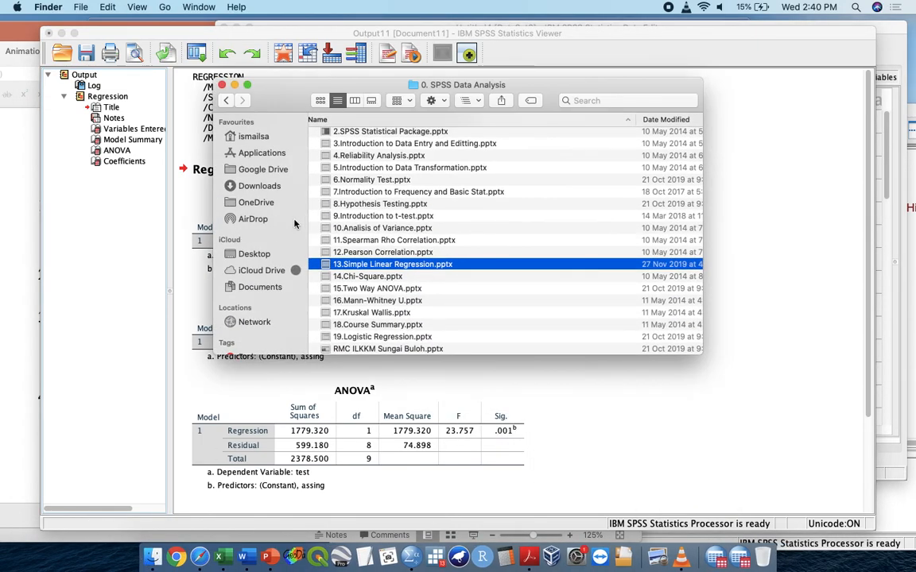
pyautogui.click(254, 254)
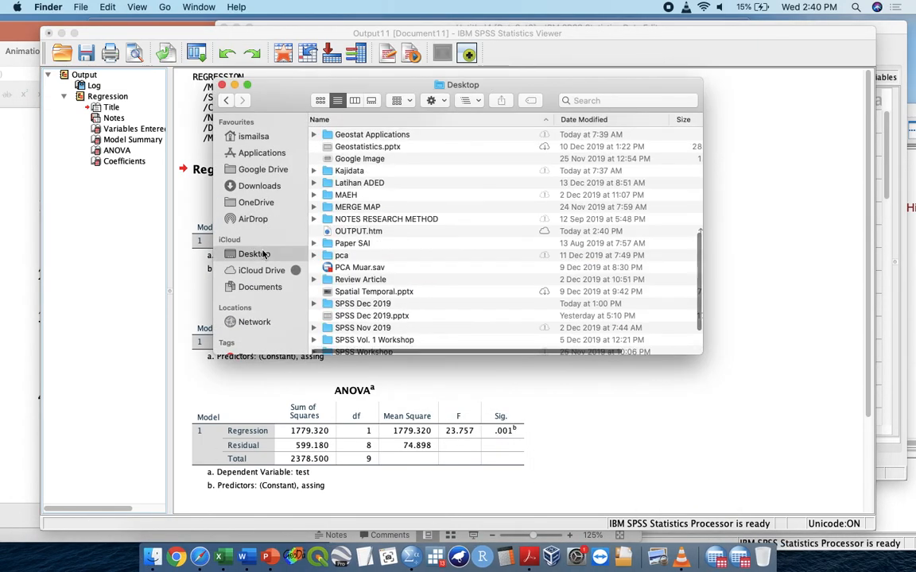
pyautogui.scroll(-2, 341, 238)
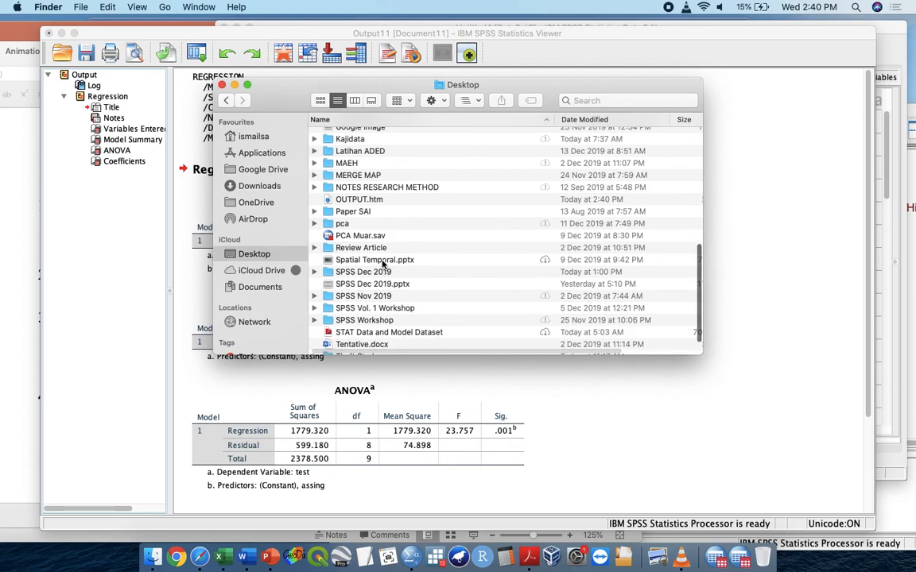
pyautogui.click(377, 202)
pyautogui.doubleClick(376, 202)
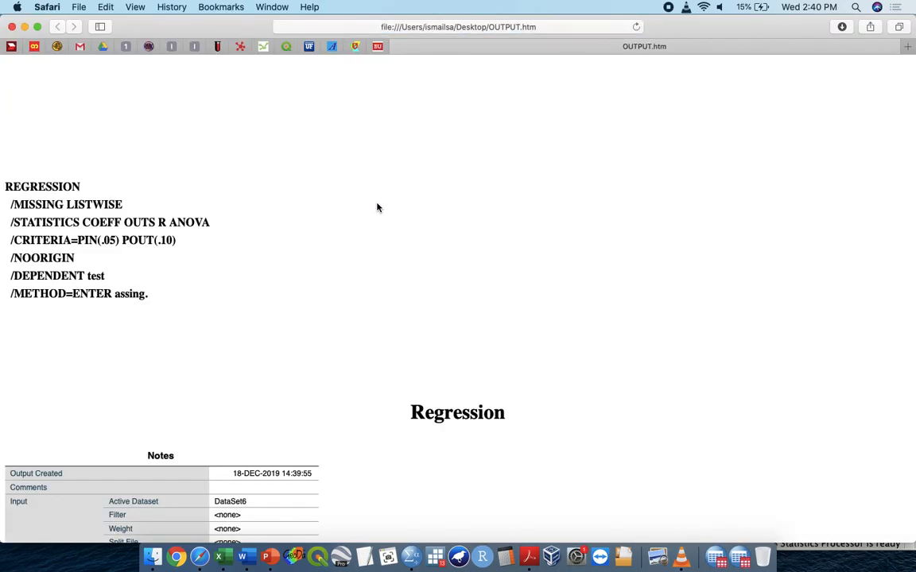
# - Examine the Variables Entered/Removed and Model Summary tables in the exported report, marking the R and R Square values
pyautogui.scroll(-2, 376, 208)
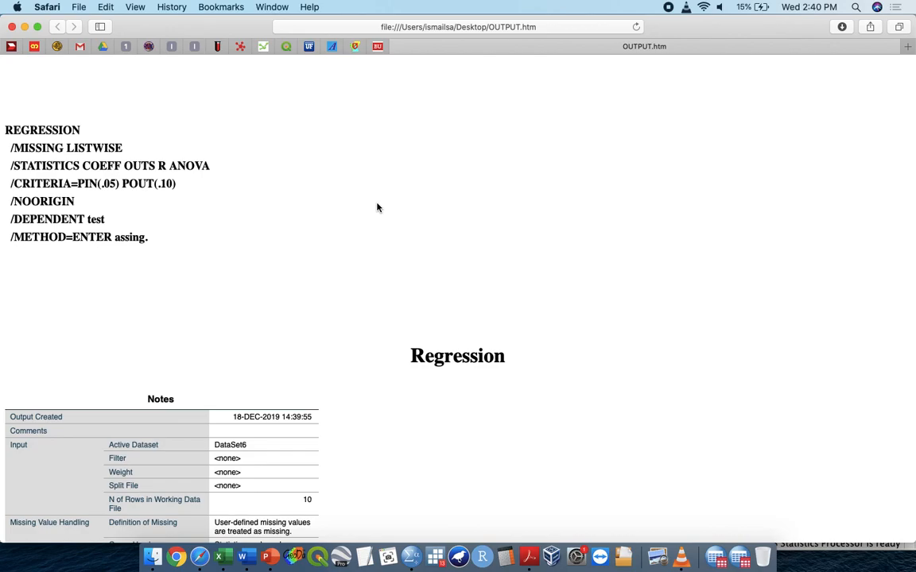
pyautogui.scroll(-10, 376, 208)
pyautogui.scroll(5, 377, 208)
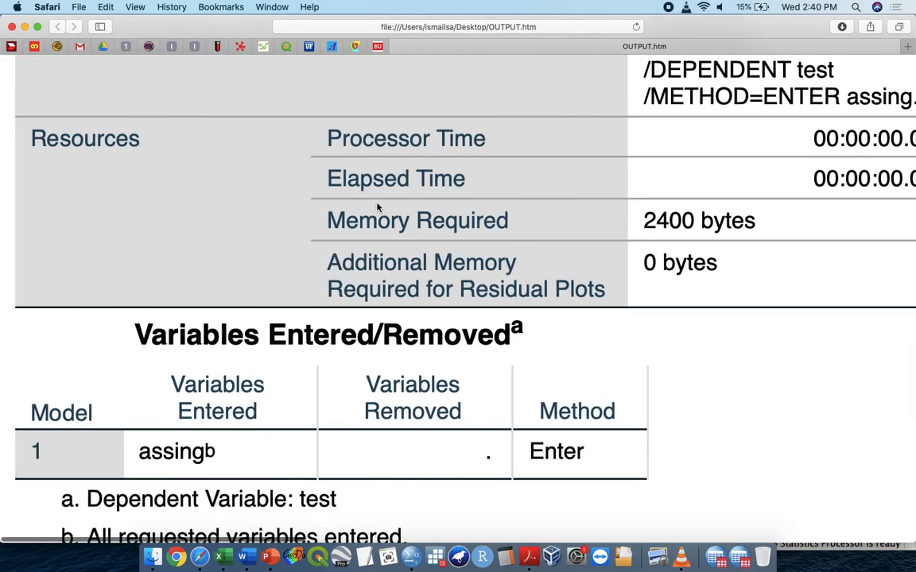
pyautogui.scroll(-4, 377, 207)
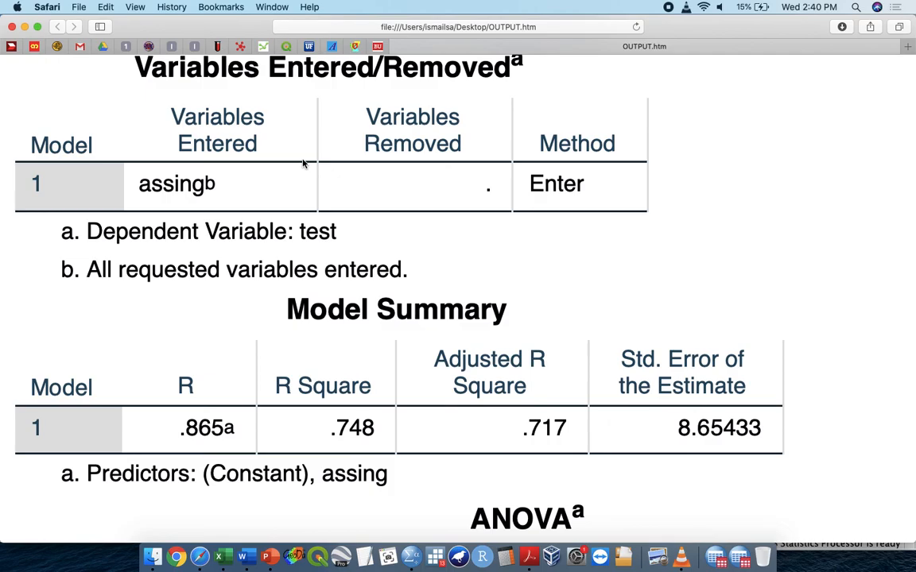
pyautogui.scroll(-5, 303, 163)
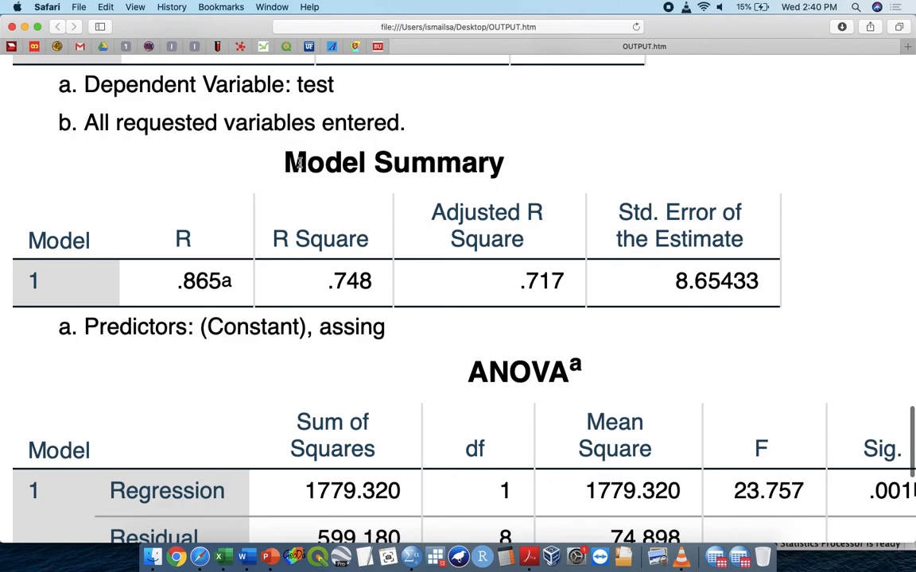
pyautogui.moveTo(182, 280); pyautogui.dragTo(221, 280)
pyautogui.moveTo(316, 284); pyautogui.dragTo(394, 287)
pyautogui.moveTo(183, 280); pyautogui.dragTo(226, 282)
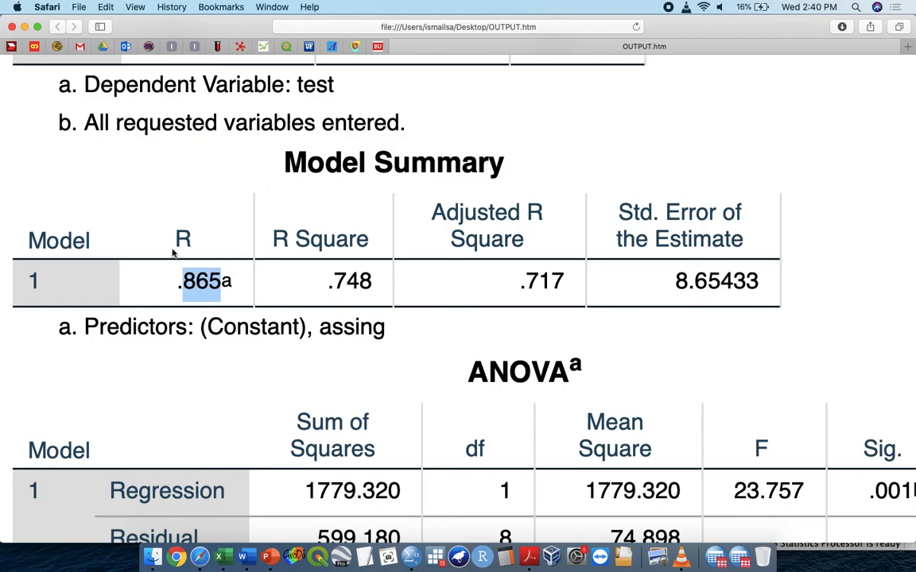
# - Switch to the SPSS data editor and run a bivariate correlation between assing and test
pyautogui.hotkey('ctrl', 'Up')
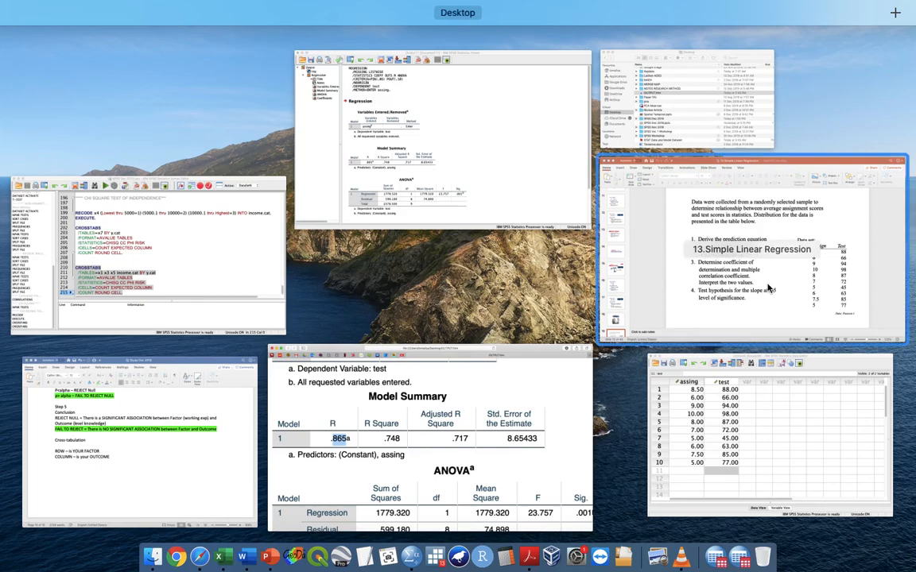
pyautogui.click(789, 418)
pyautogui.click(299, 7)
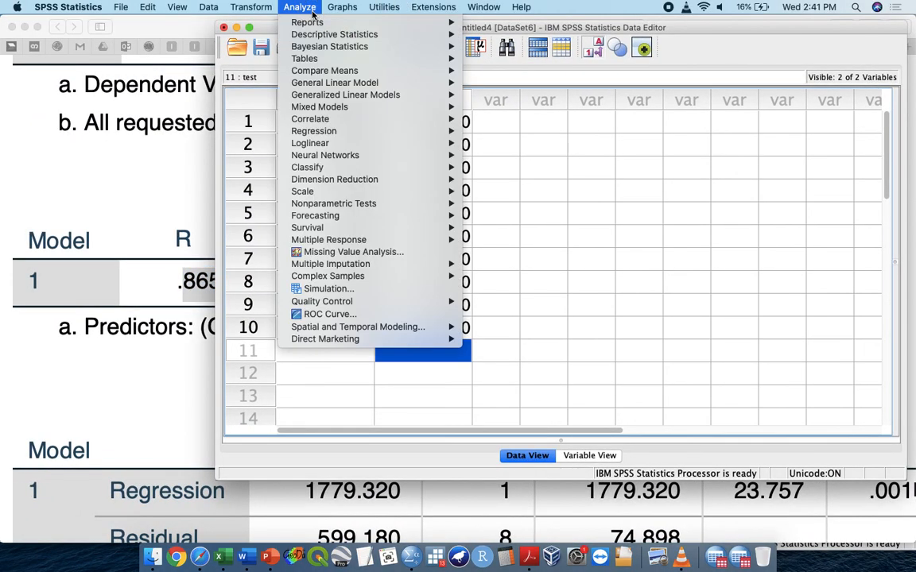
pyautogui.moveTo(398, 119)
pyautogui.click(490, 121)
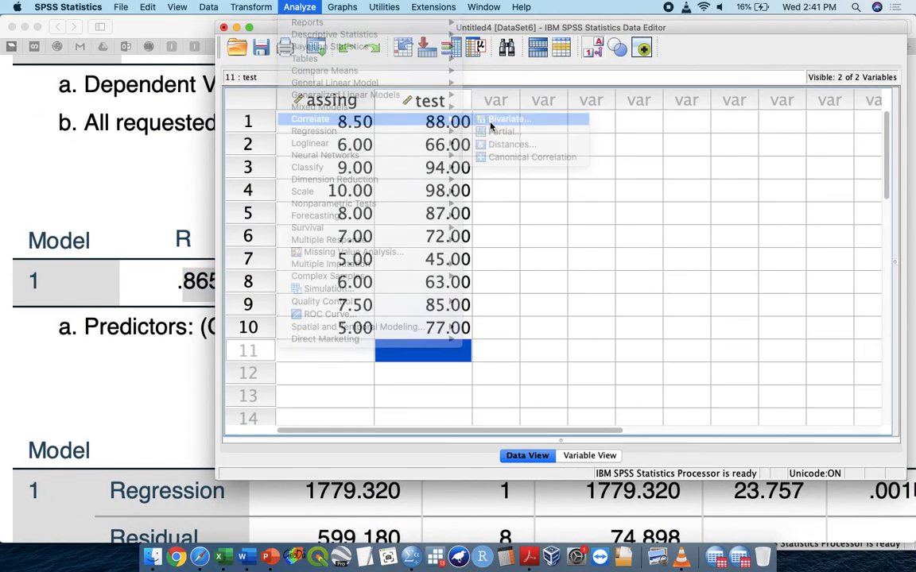
pyautogui.click(410, 237)
pyautogui.click(372, 190)
pyautogui.click(410, 237)
pyautogui.click(583, 401)
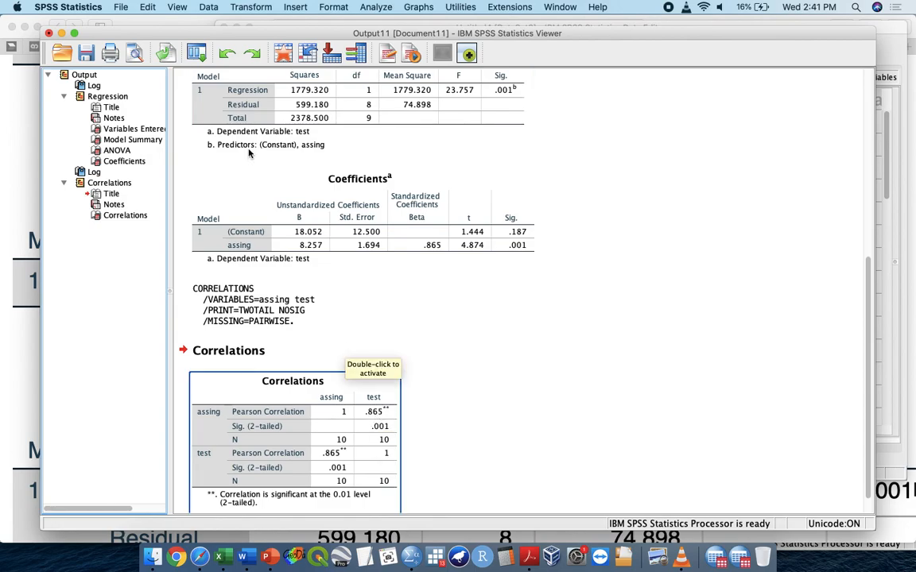
# - Minimize the SPSS output and return to the exported report in Safari to review the R value in the Model Summary
pyautogui.click(61, 33)
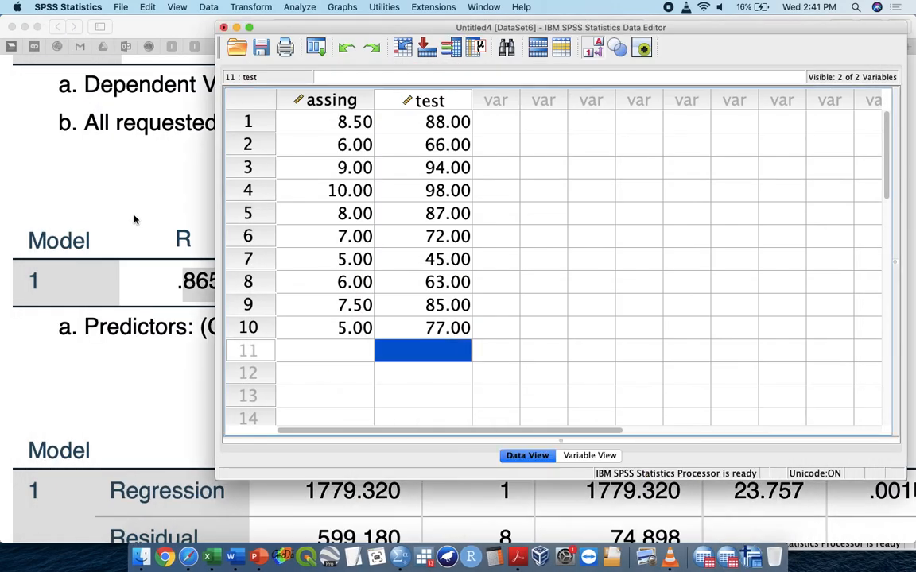
pyautogui.click(135, 220)
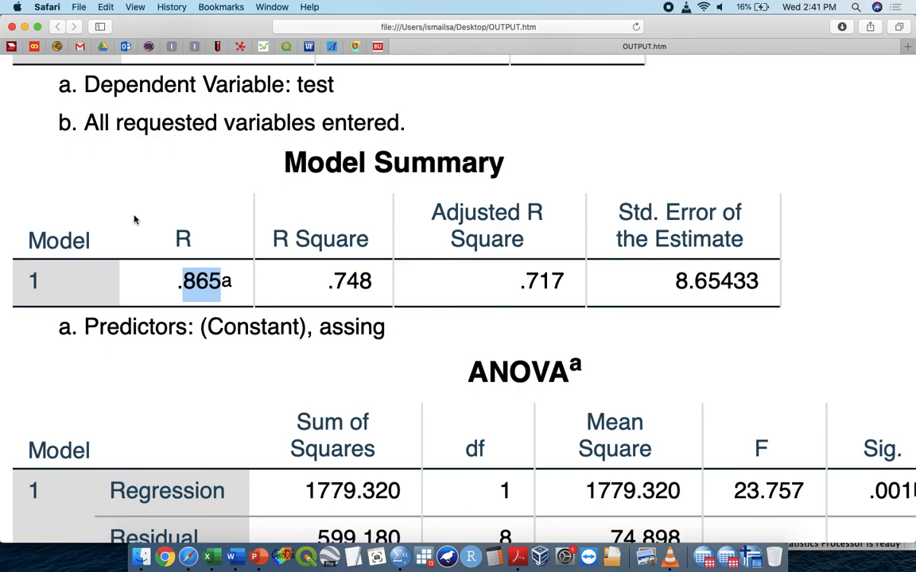
pyautogui.moveTo(174, 237); pyautogui.dragTo(231, 280)
pyautogui.click(208, 274)
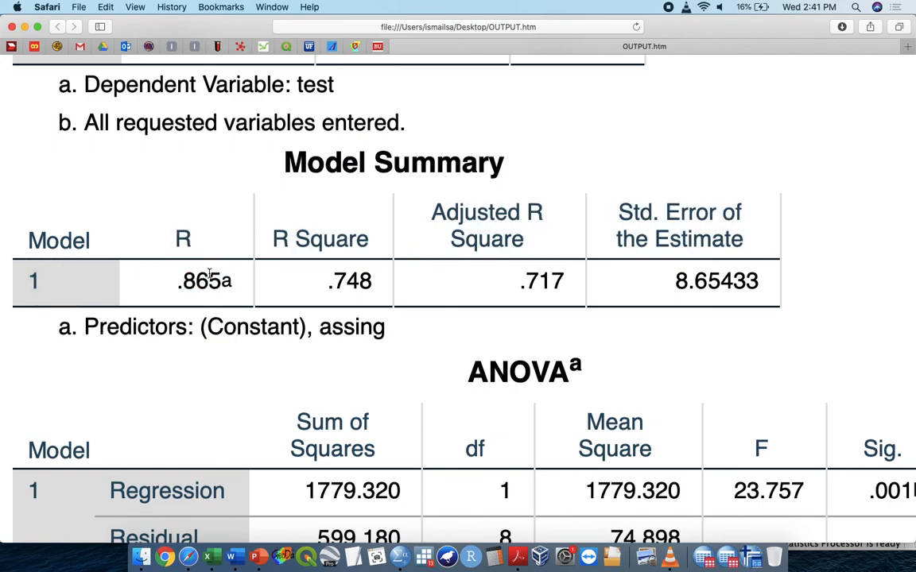